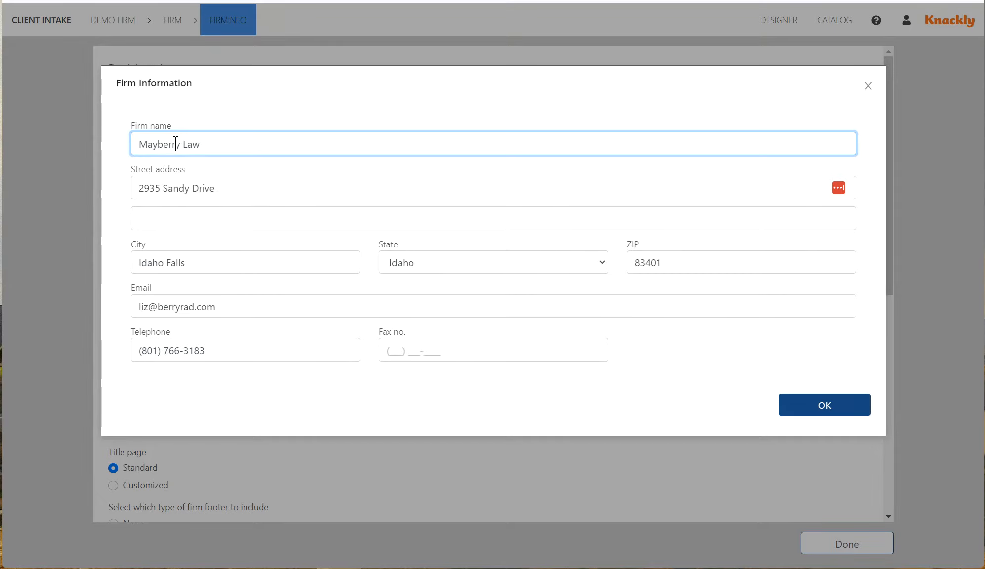
Close the firm's contact details and review the first attorney's entry, including the type and signing county fields.
left_click(824, 409)
left_click(203, 130)
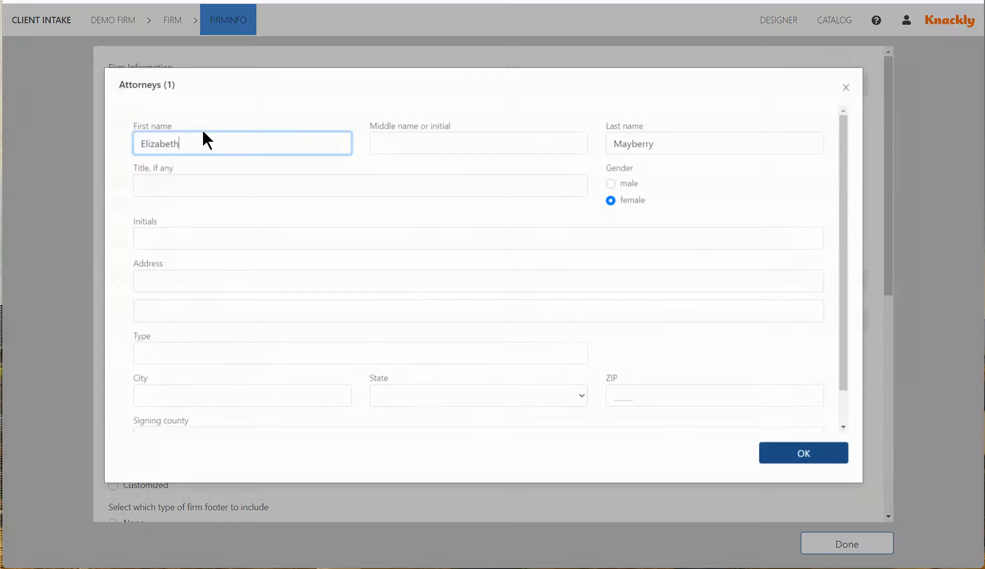
scroll(462, 301, "down", 1)
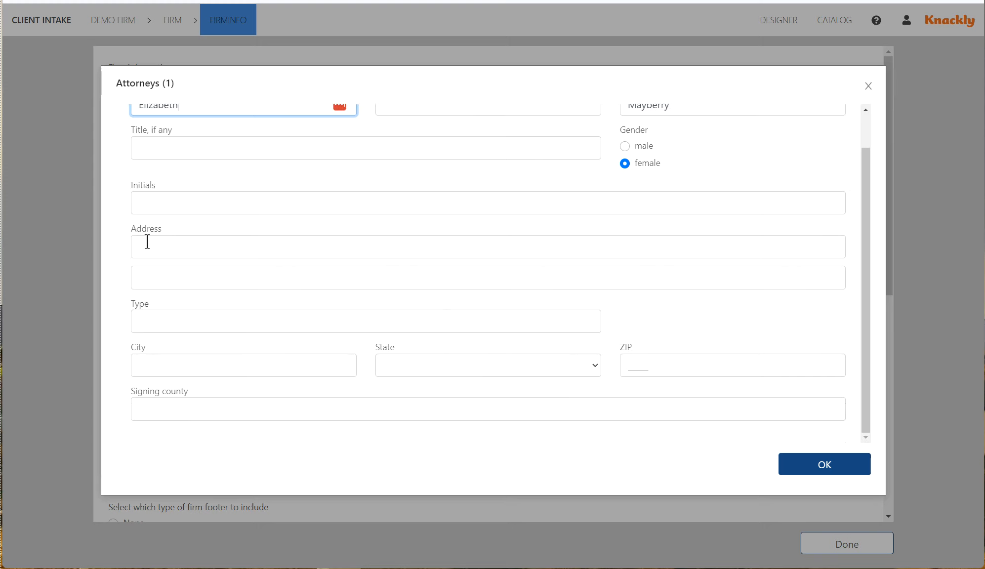
left_click(178, 415)
left_click(513, 319)
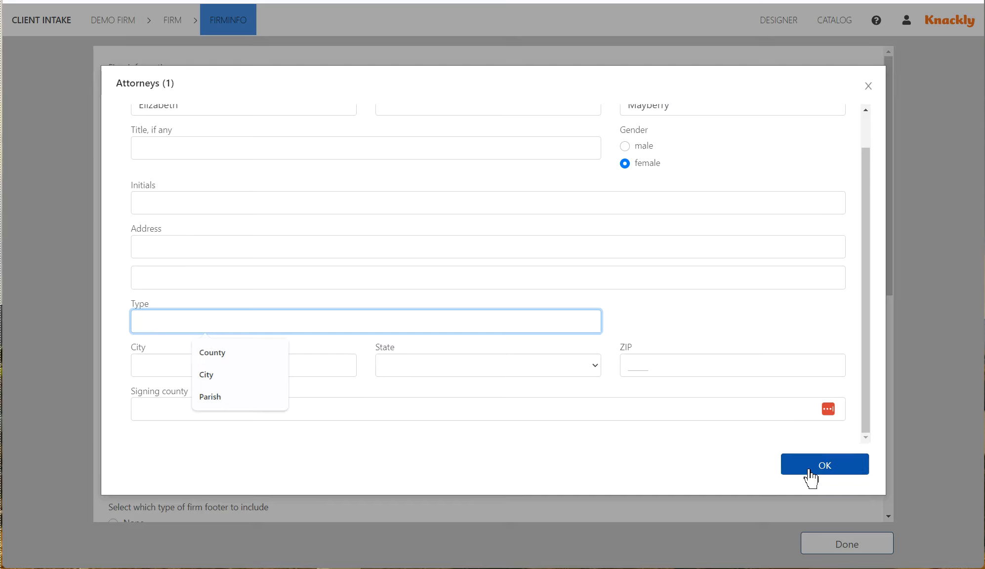
left_click(813, 468)
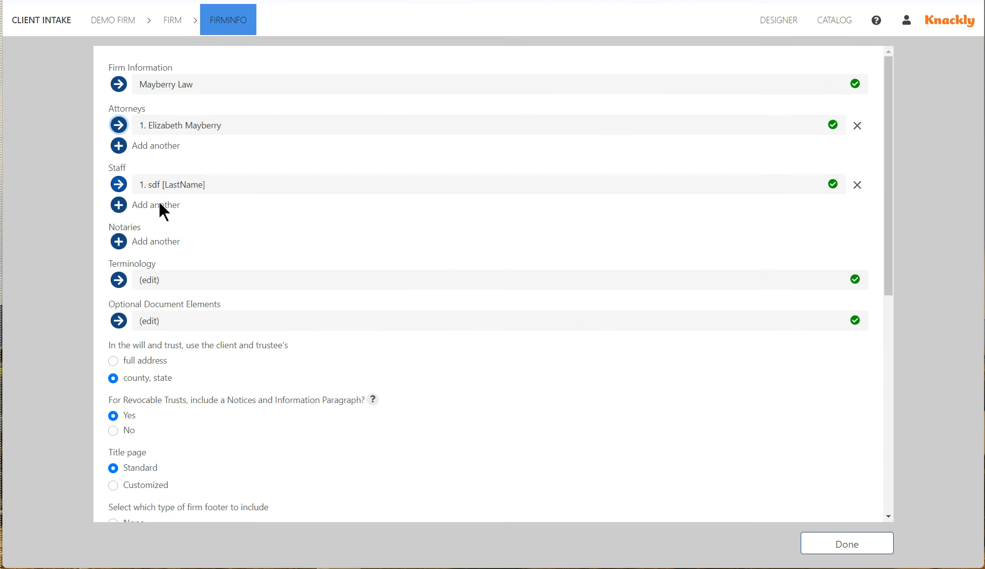
Add a notary entry to the firm information, leaving its name and address fields blank.
left_click(137, 239)
scroll(425, 270, "down", 1)
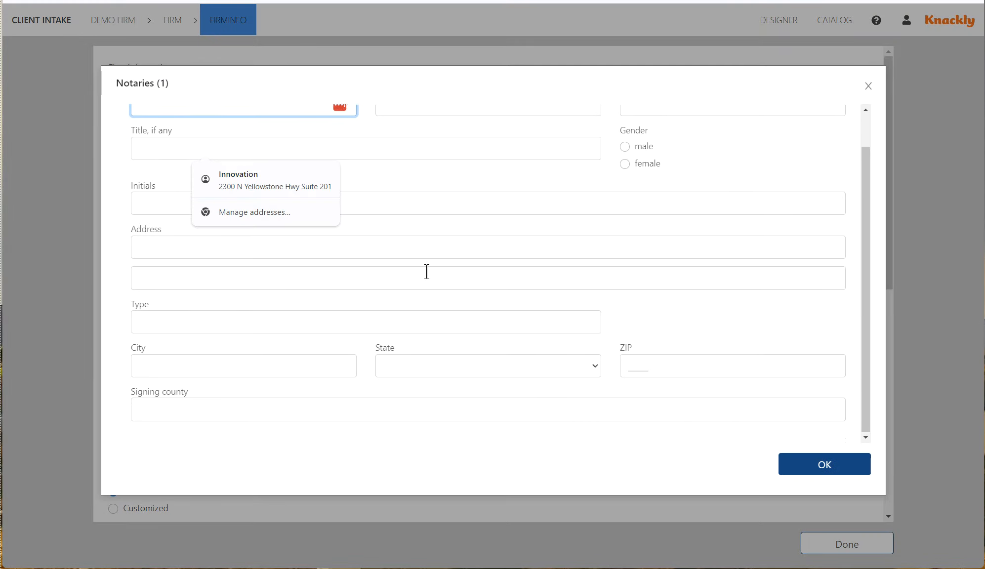
scroll(444, 310, "up", 1)
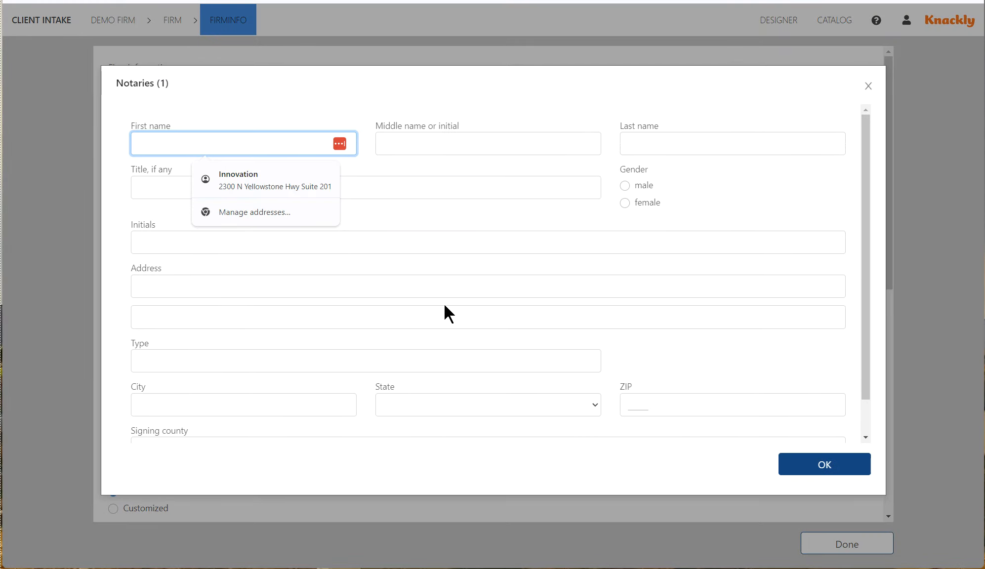
scroll(445, 360, "down", 1)
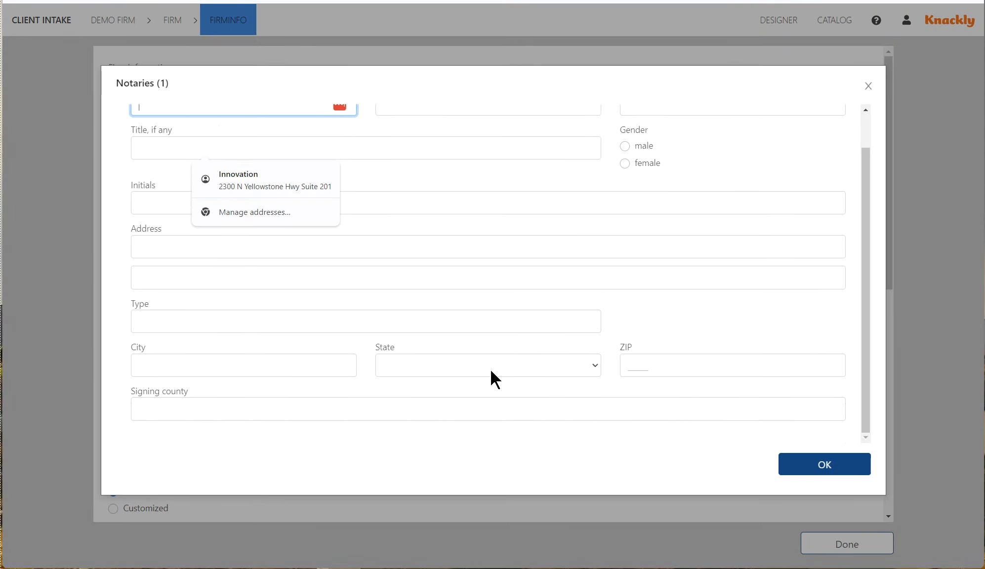
left_click(814, 467)
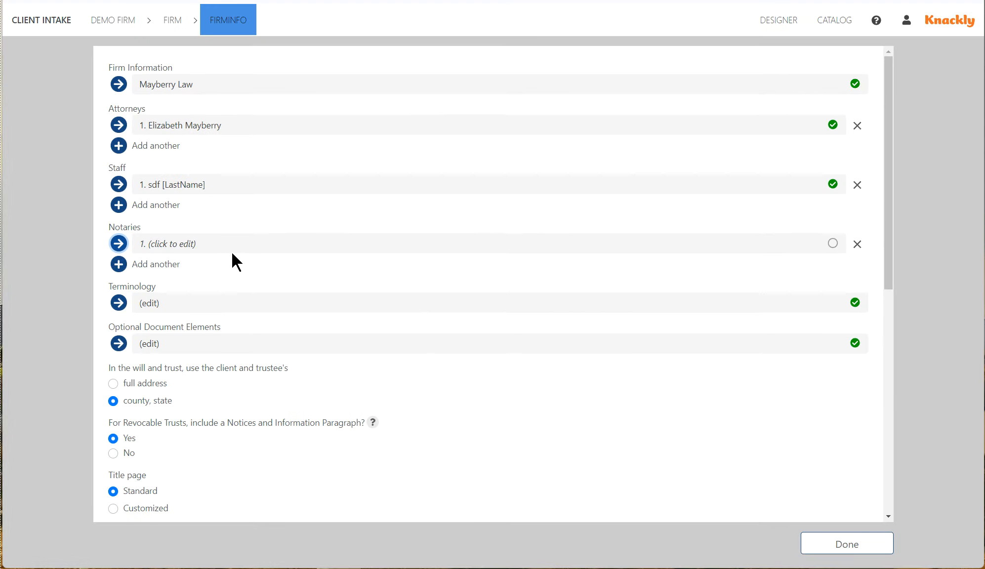
Review the firm's terminology choices and the optional document elements, from health care agent phone numbers through notary blocks.
left_click(145, 304)
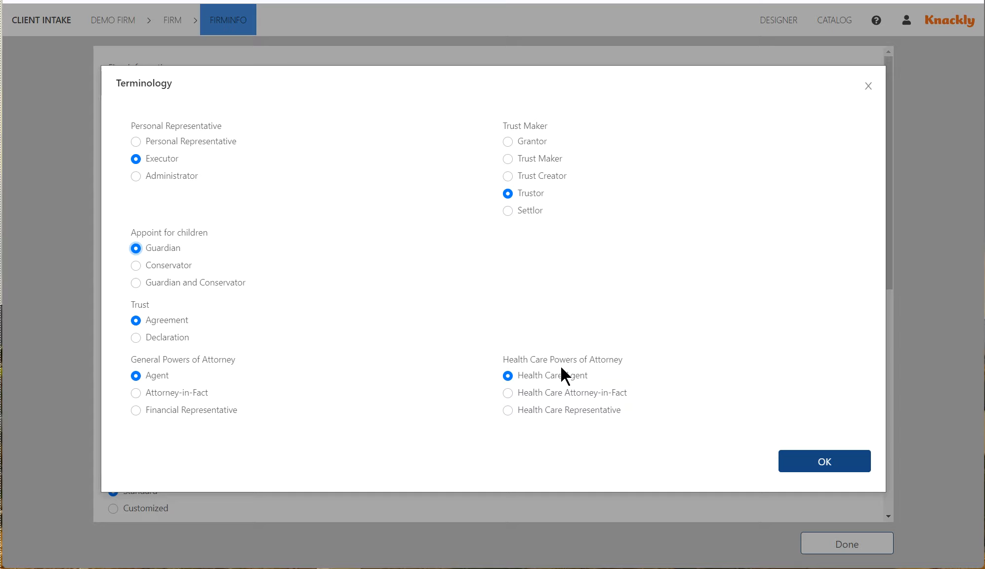
left_click(819, 463)
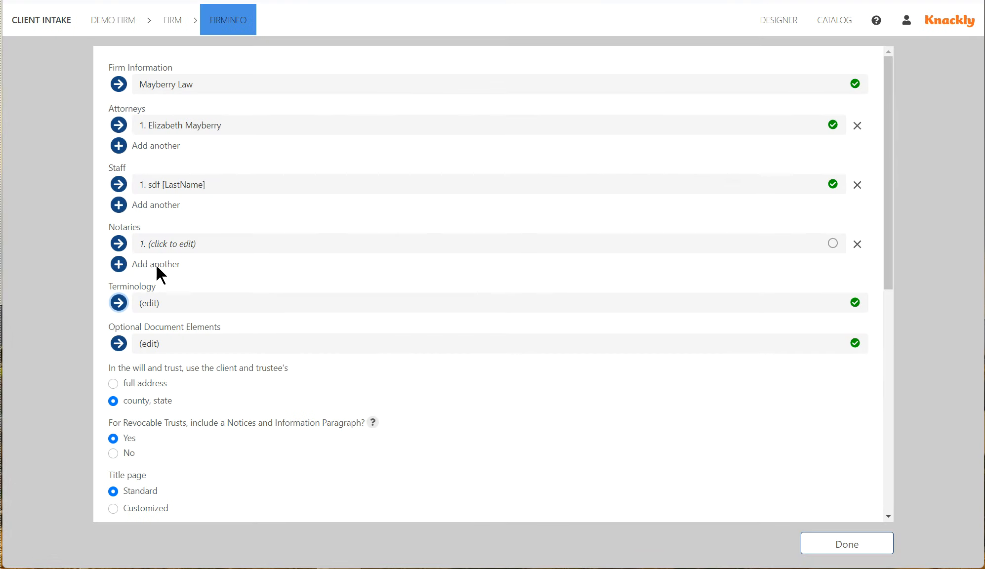
left_click(151, 344)
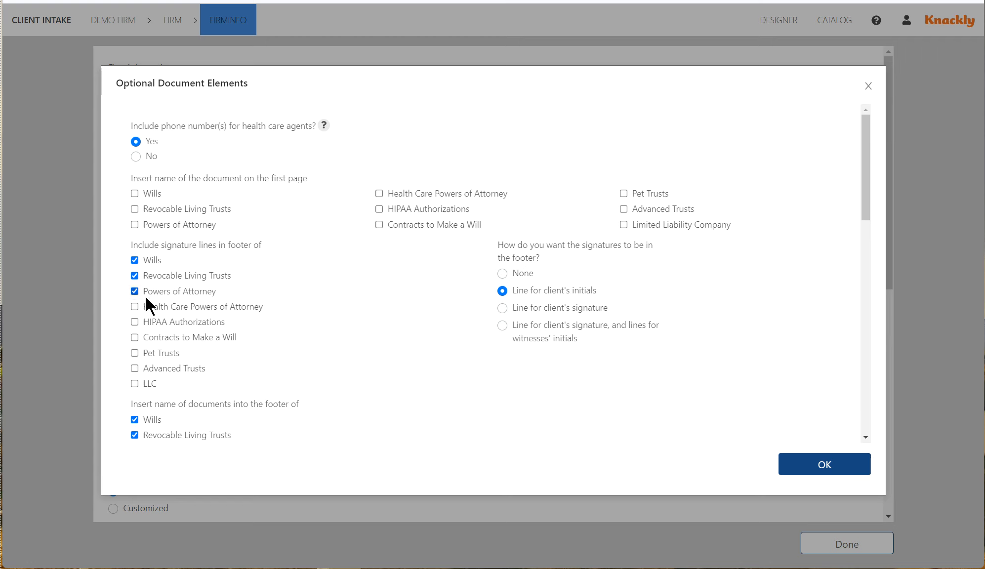
scroll(375, 312, "down", 5)
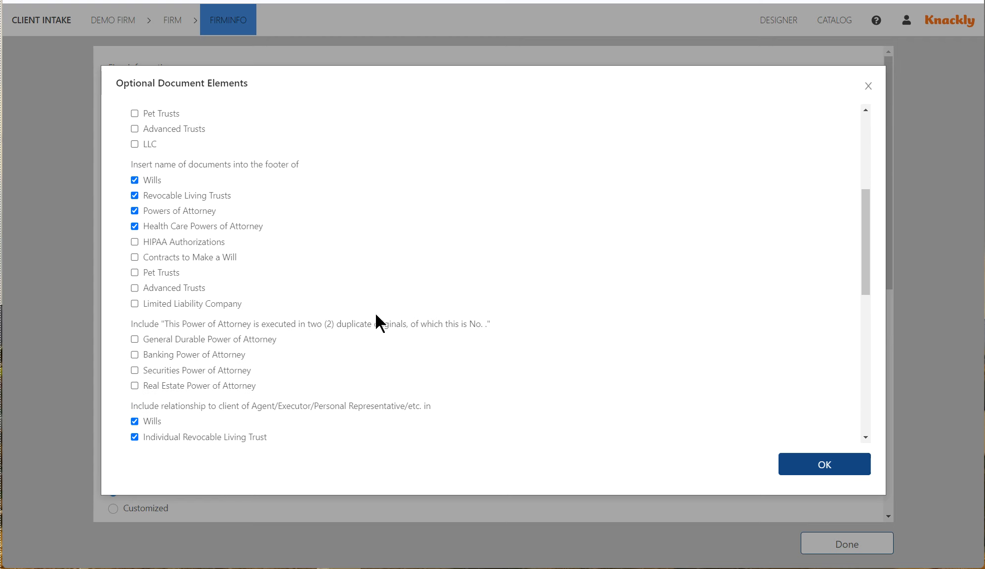
scroll(376, 316, "down", 1)
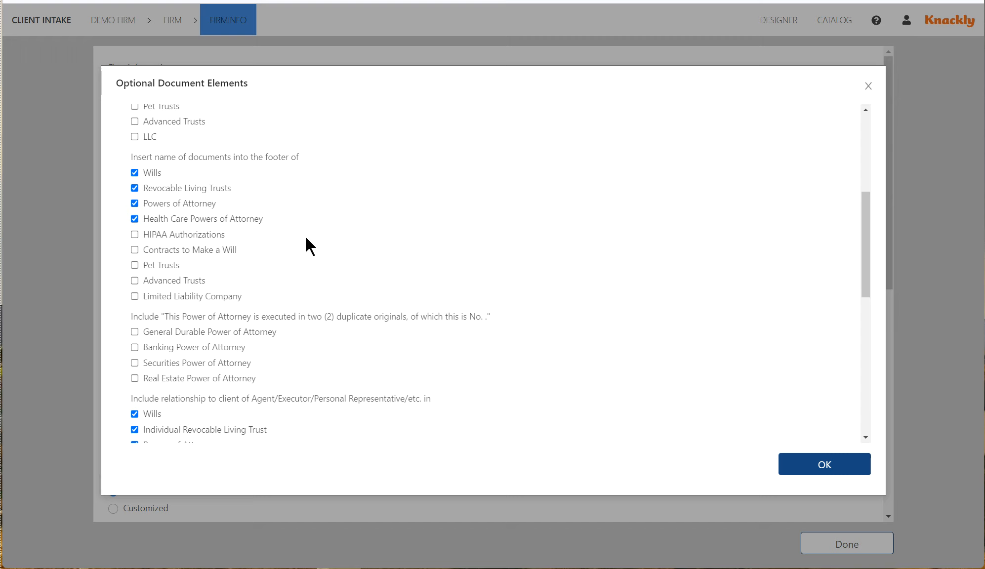
scroll(335, 236, "down", 3)
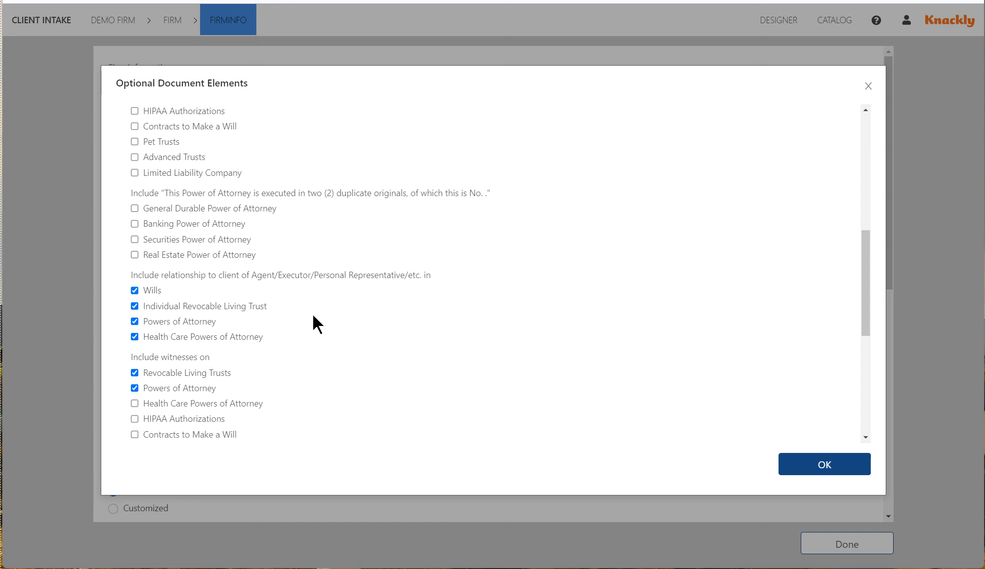
scroll(313, 316, "down", 3)
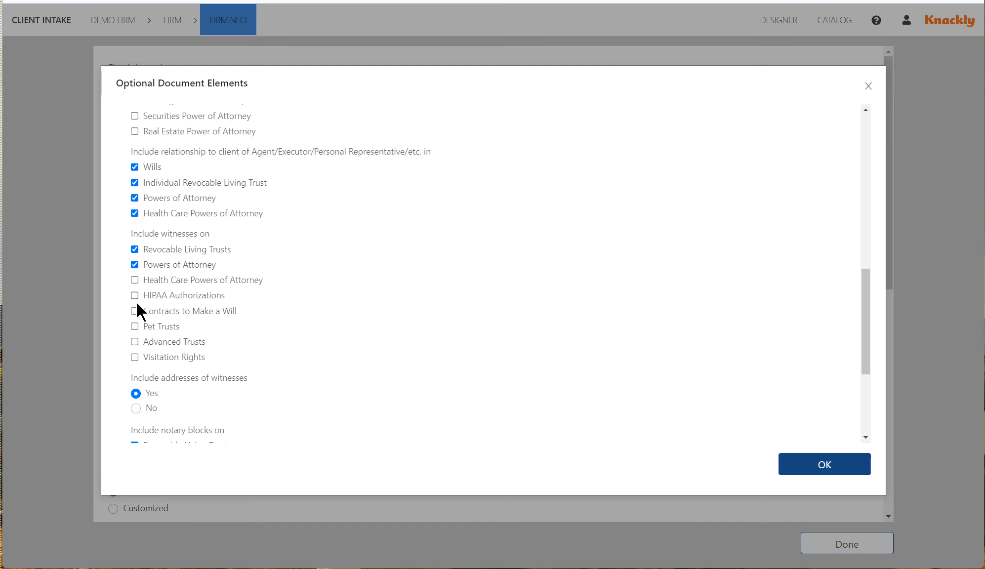
scroll(299, 319, "down", 4)
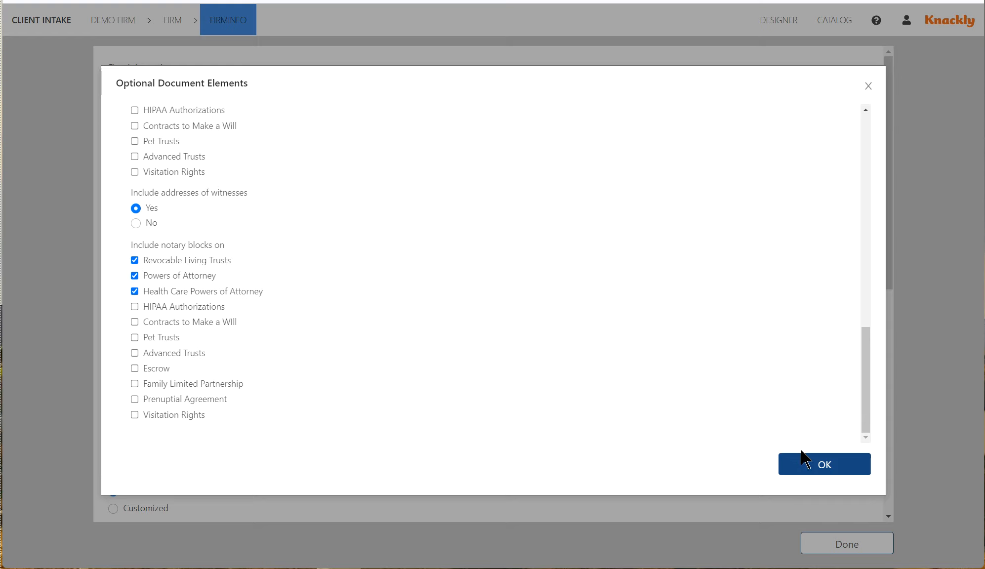
left_click(811, 469)
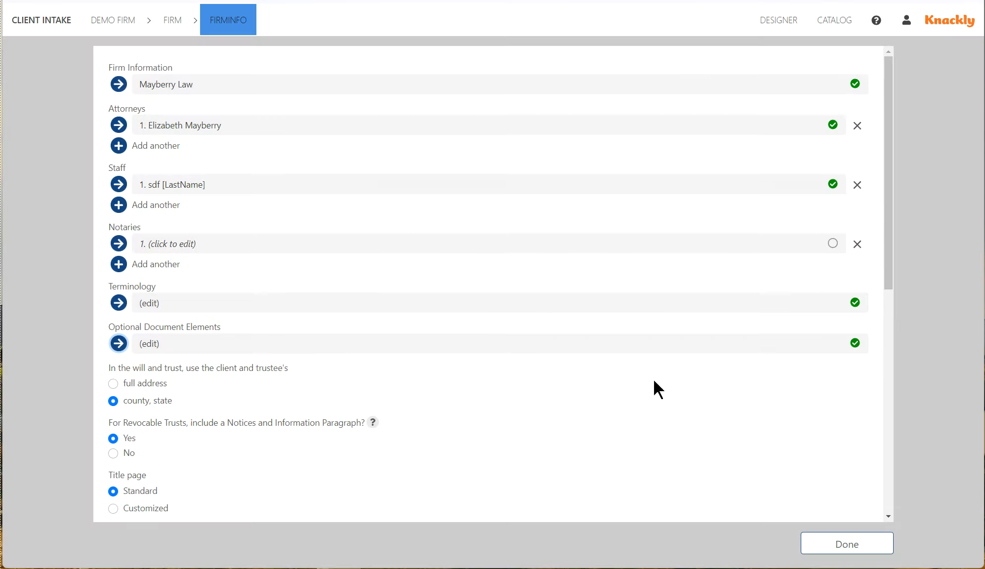
Set wills and trusts to use the client and trustee's full address, and read the Notices and Information Paragraph help text.
scroll(455, 262, "down", 4)
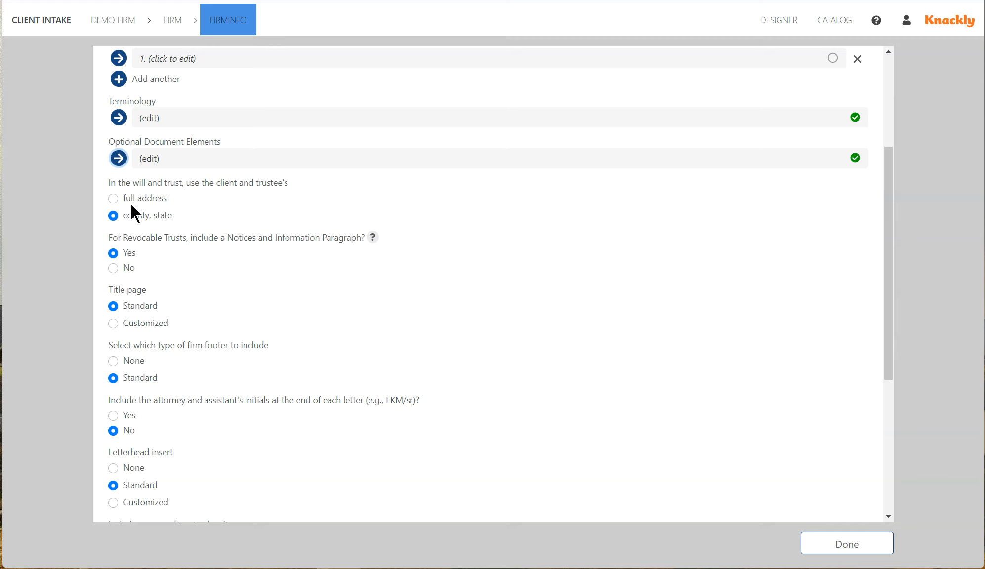
left_click(114, 199)
left_click(373, 237)
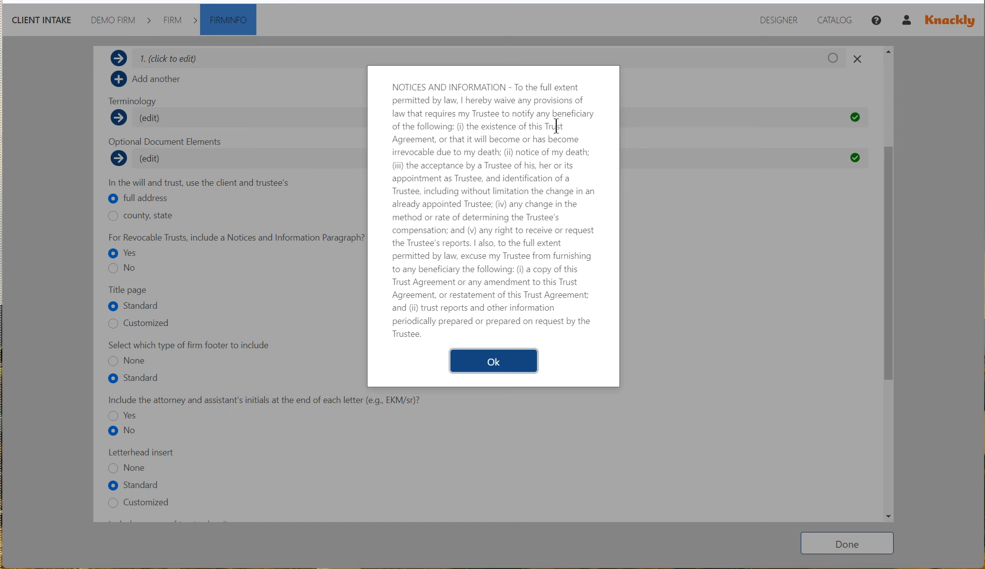
left_click(478, 365)
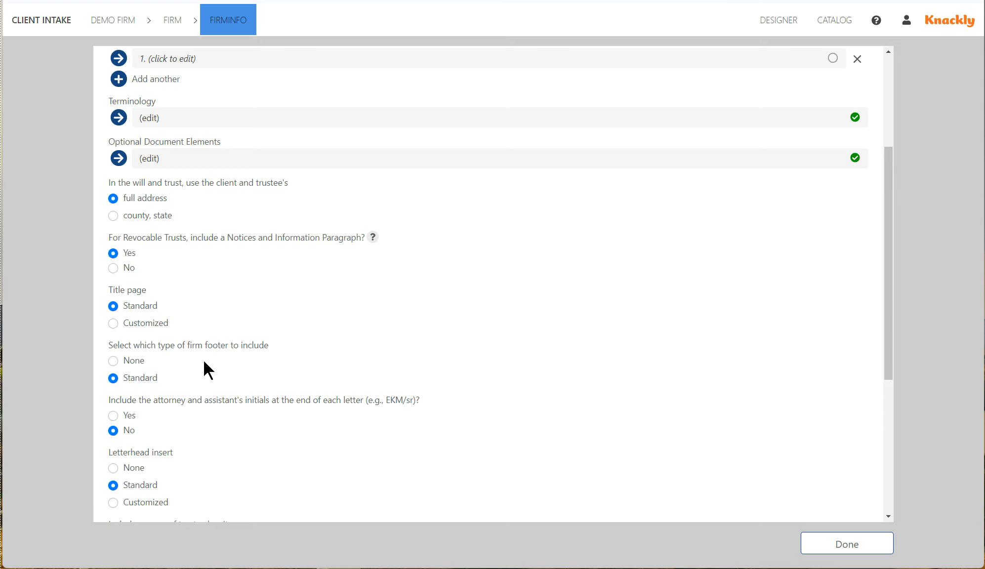
Set the Will Name to "Last Will and Testament".
scroll(203, 368, "down", 4)
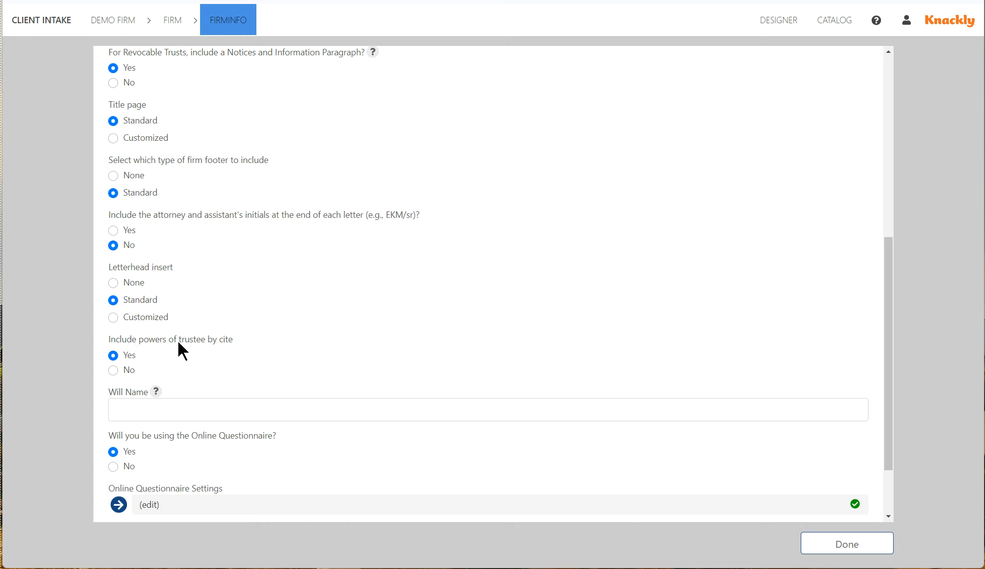
scroll(246, 348, "down", 1)
left_click(220, 346)
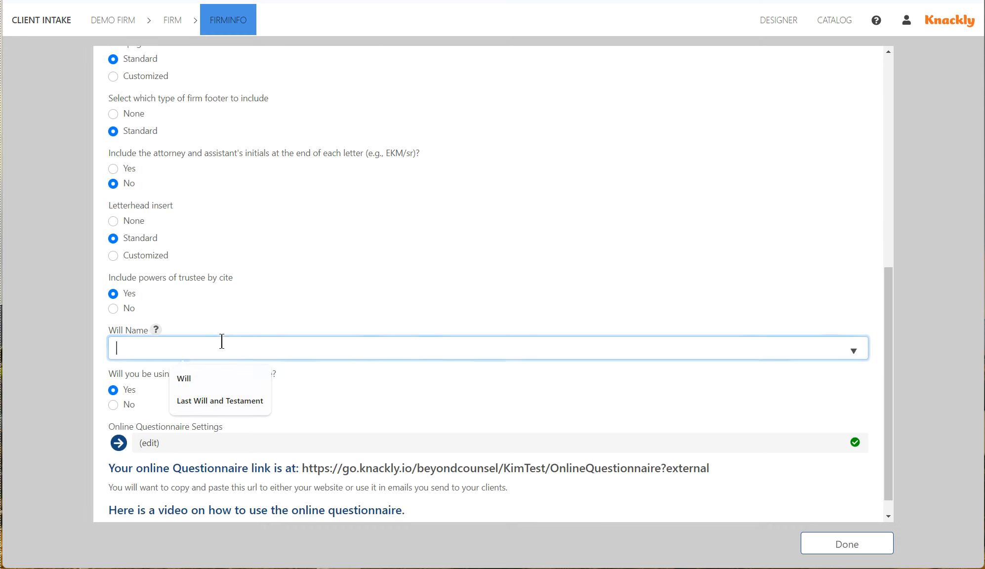
left_click(219, 400)
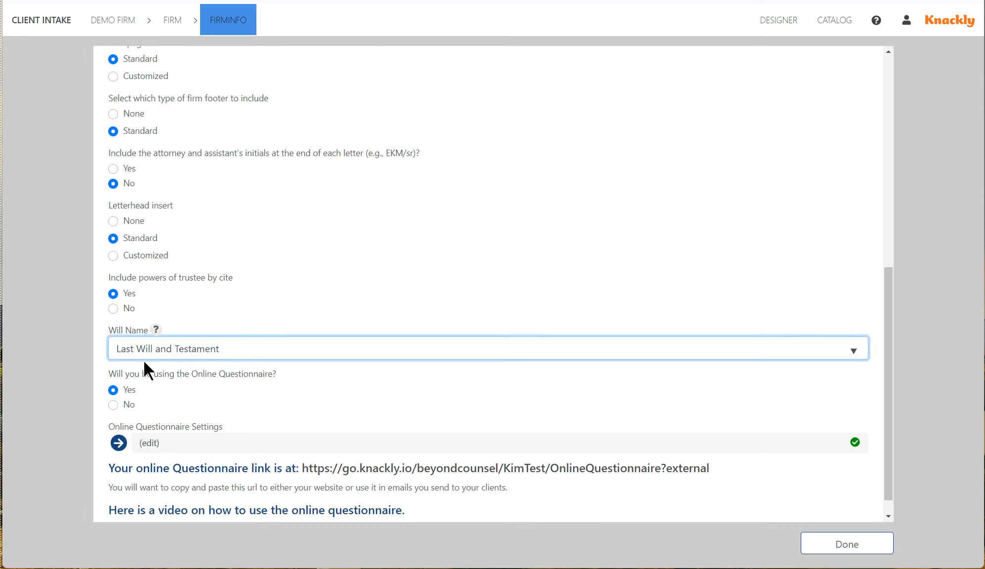
Review the Online Questionnaire settings and select the questionnaire's full link address.
scroll(220, 402, "down", 1)
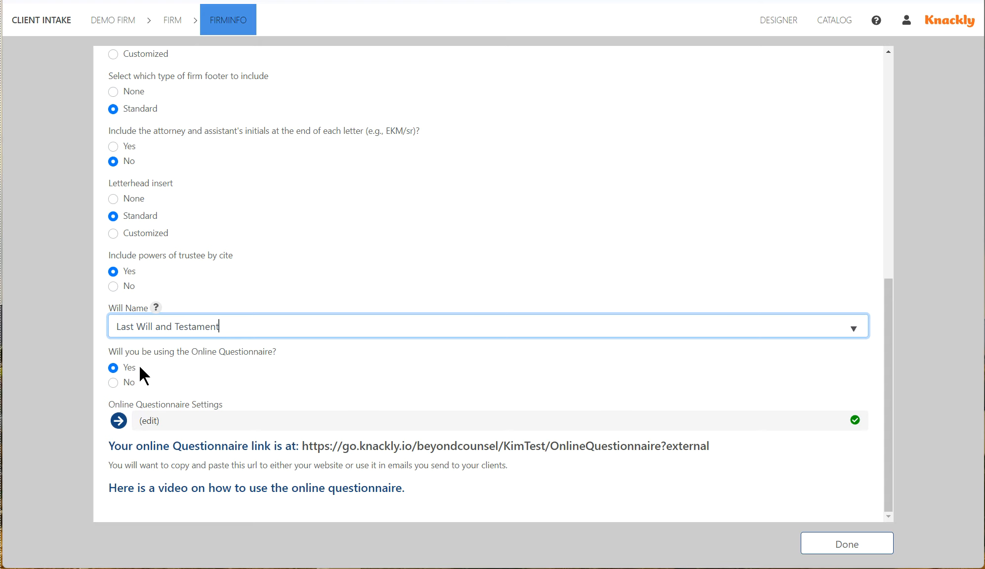
left_click(119, 421)
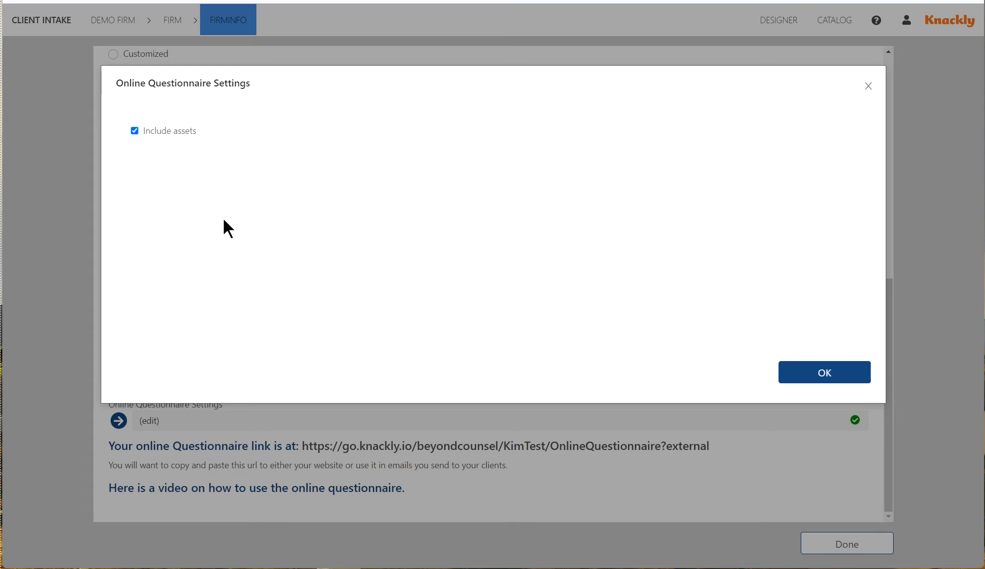
left_click(783, 372)
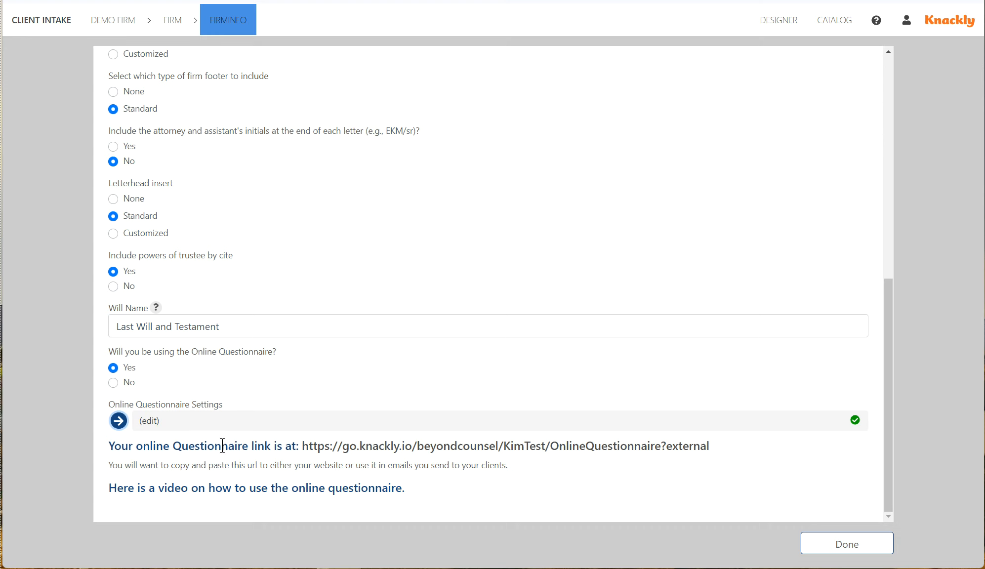
left_click_drag(733, 447, 300, 448)
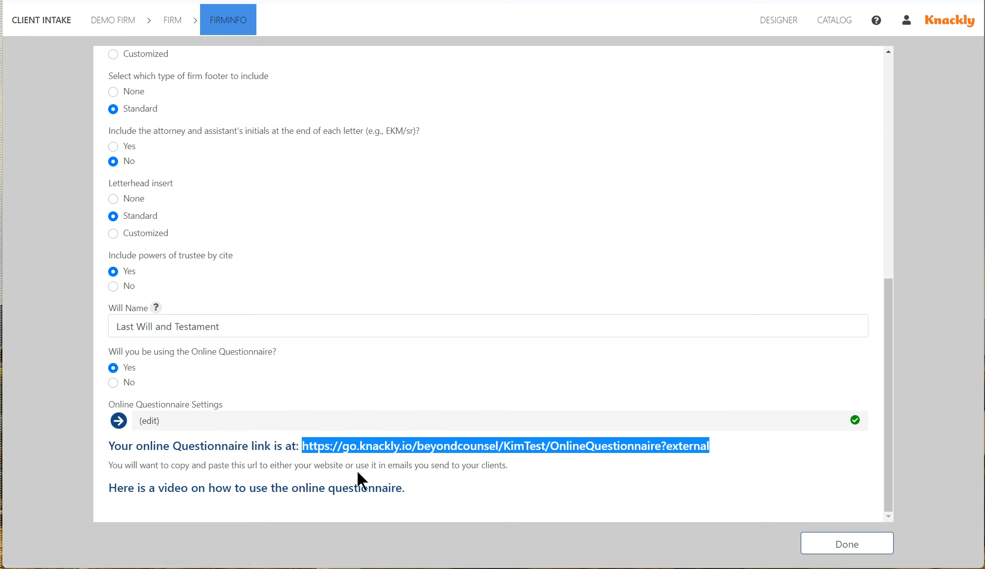
Finish the firm information form and check where it can be reopened from the client records page.
left_click(835, 543)
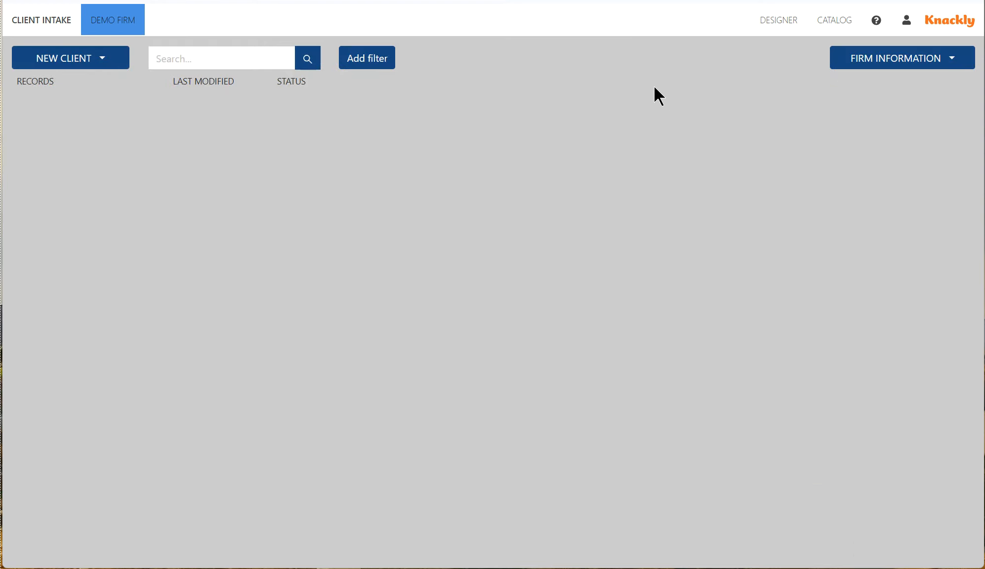
left_click(891, 54)
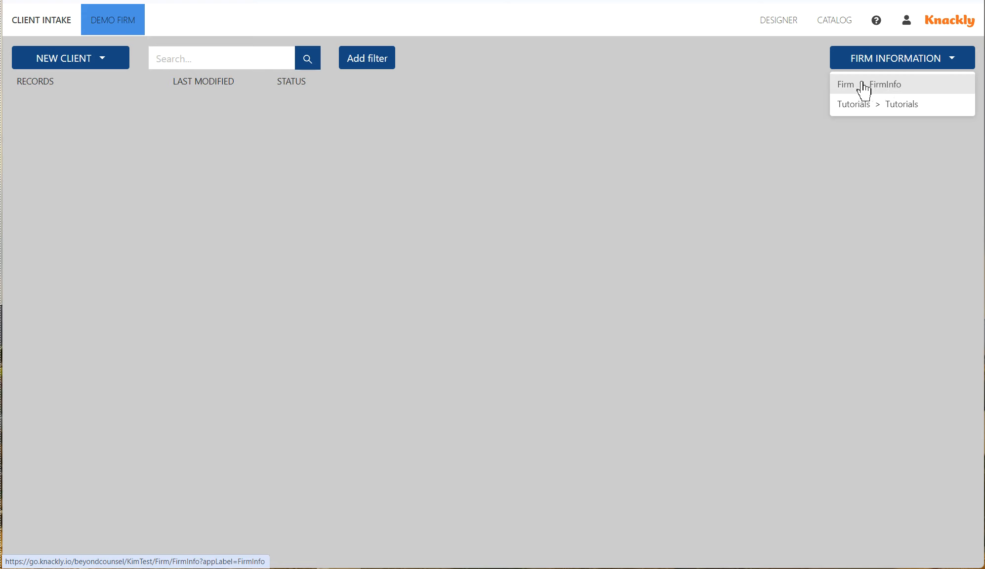
left_click(633, 209)
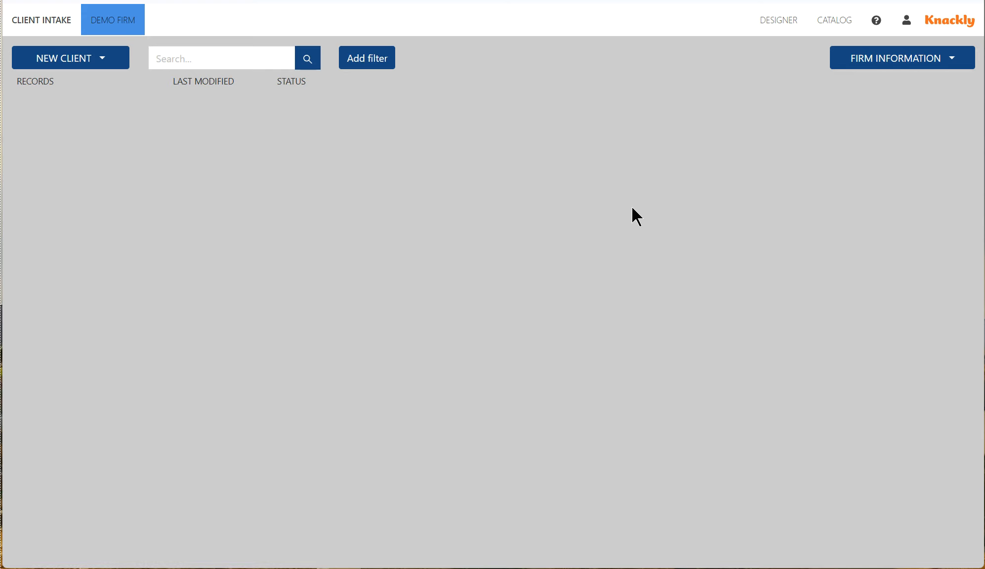